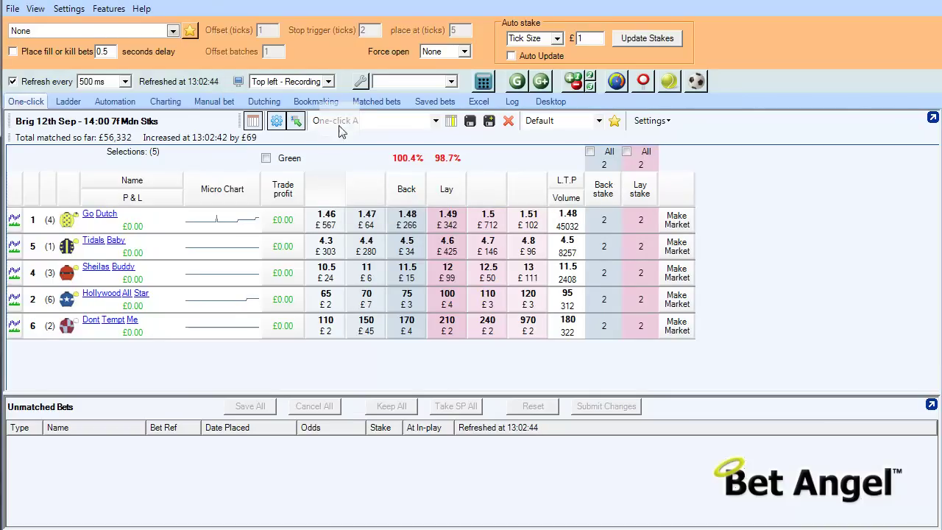
pyautogui.click(406, 193)
pyautogui.click(407, 193)
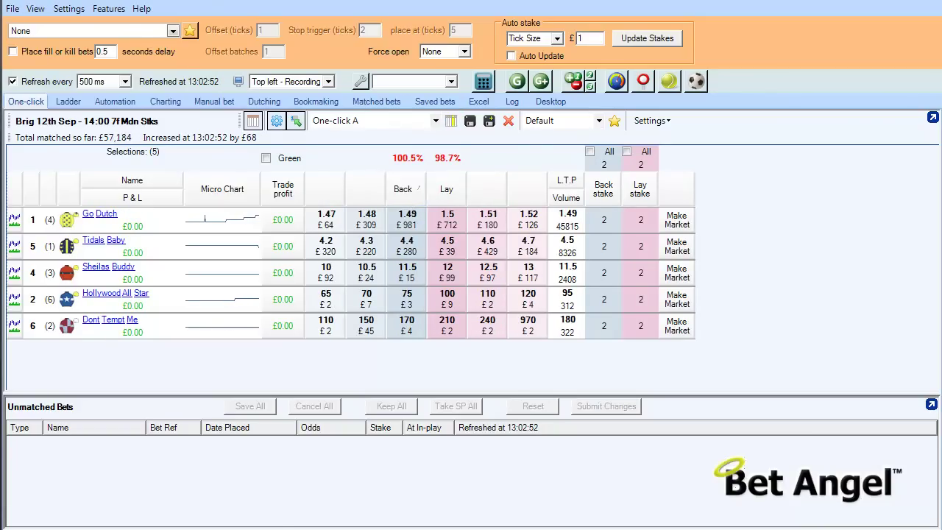
pyautogui.click(451, 121)
pyautogui.moveTo(525, 103); pyautogui.dragTo(526, 151)
pyautogui.click(526, 45)
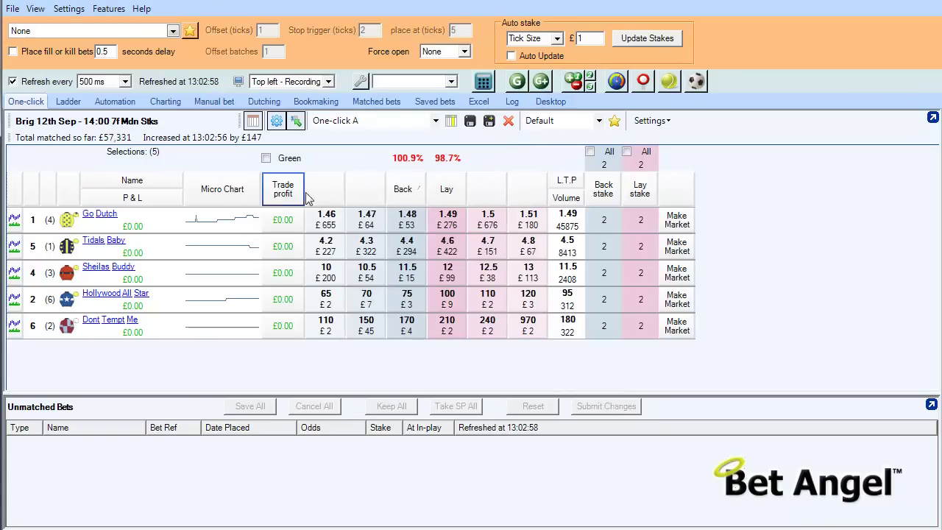
pyautogui.moveTo(322, 193); pyautogui.dragTo(425, 188)
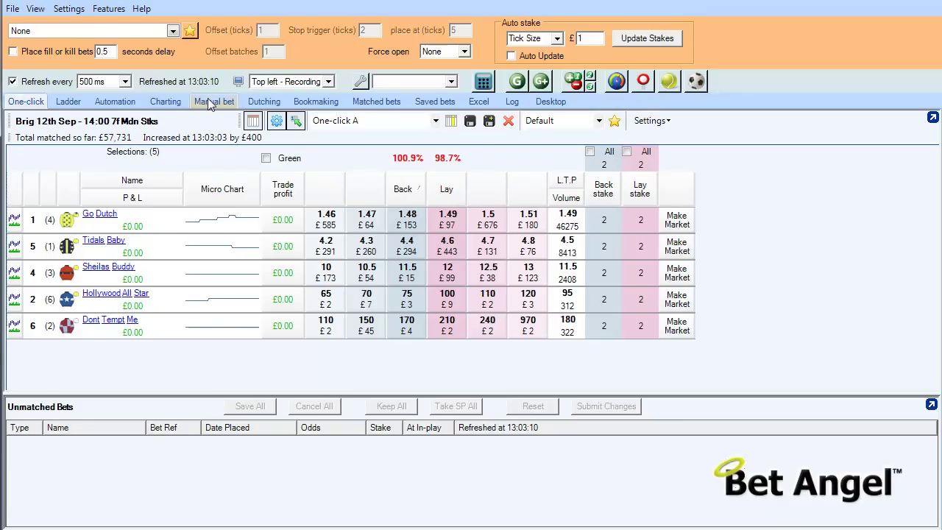
pyautogui.click(435, 121)
pyautogui.click(435, 125)
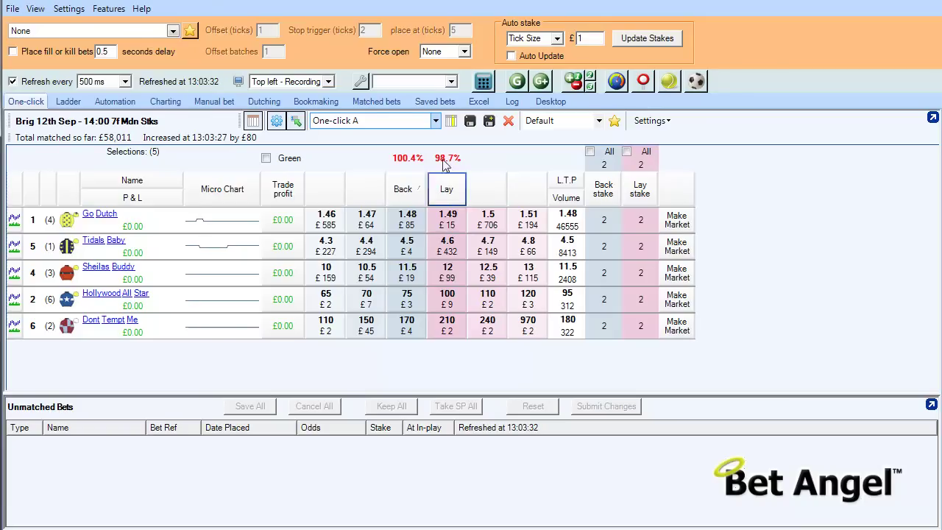
# - Switch the Force open setting to Reverse and return it to None
pyautogui.click(464, 52)
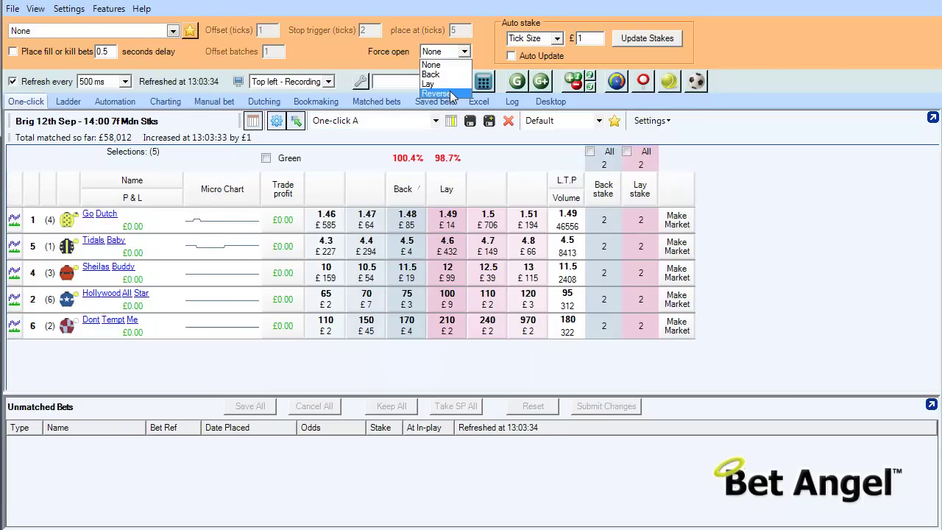
pyautogui.click(442, 85)
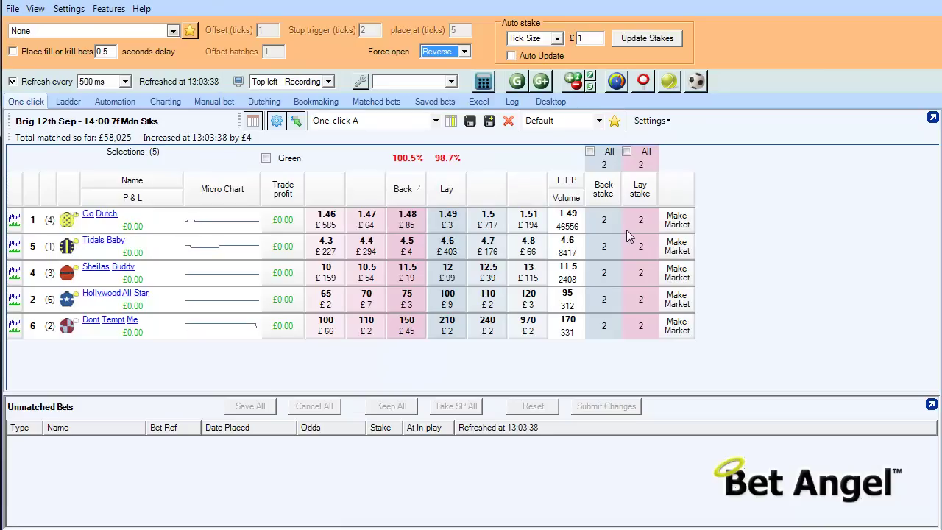
pyautogui.click(463, 52)
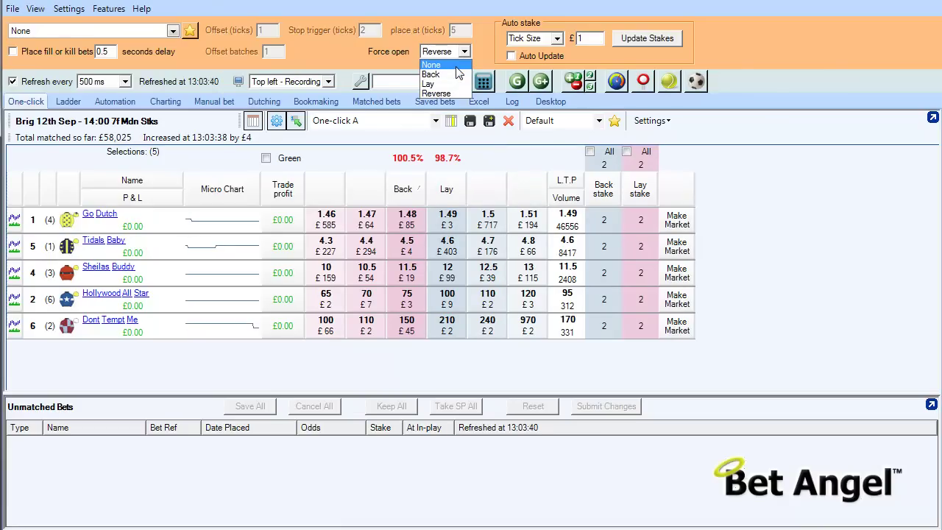
pyautogui.click(456, 65)
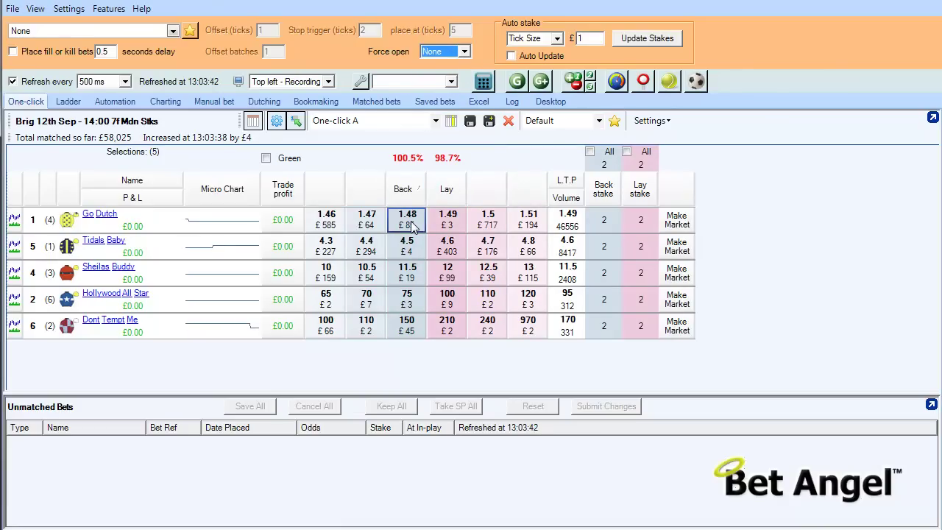
# - Create a new custom column profile named "Horses - In-running"
pyautogui.click(615, 122)
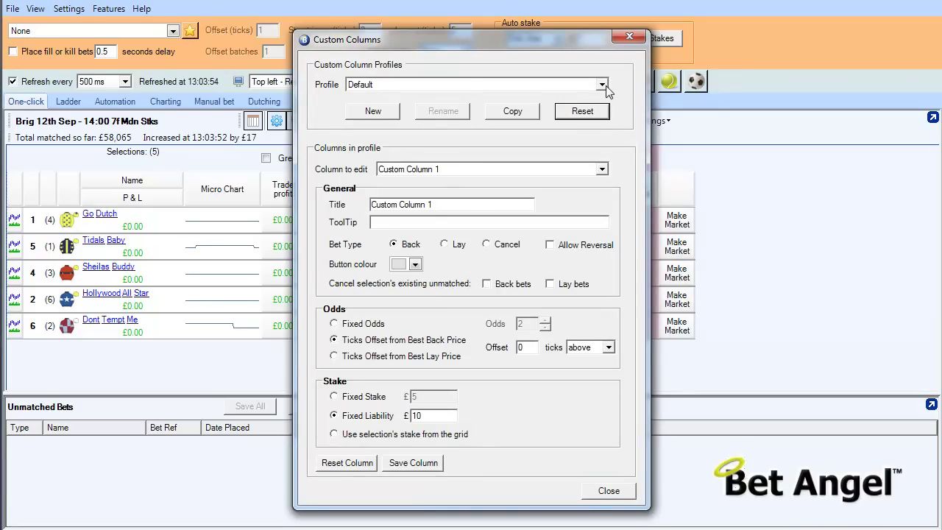
pyautogui.click(602, 85)
pyautogui.click(602, 85)
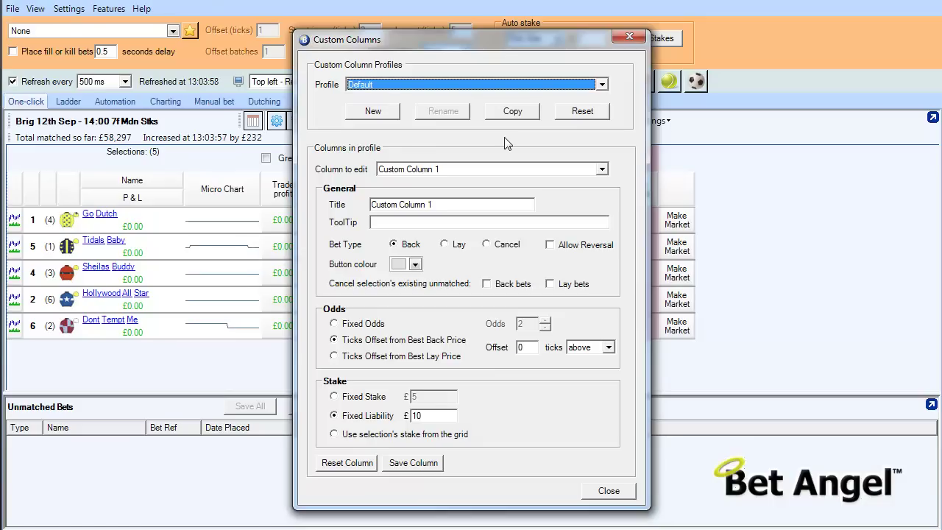
pyautogui.click(384, 117)
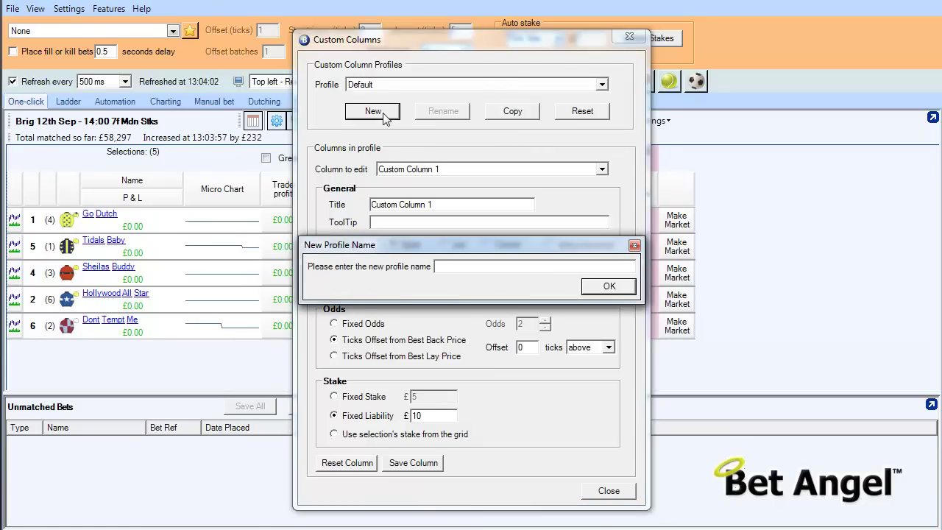
pyautogui.write('Horses - ')
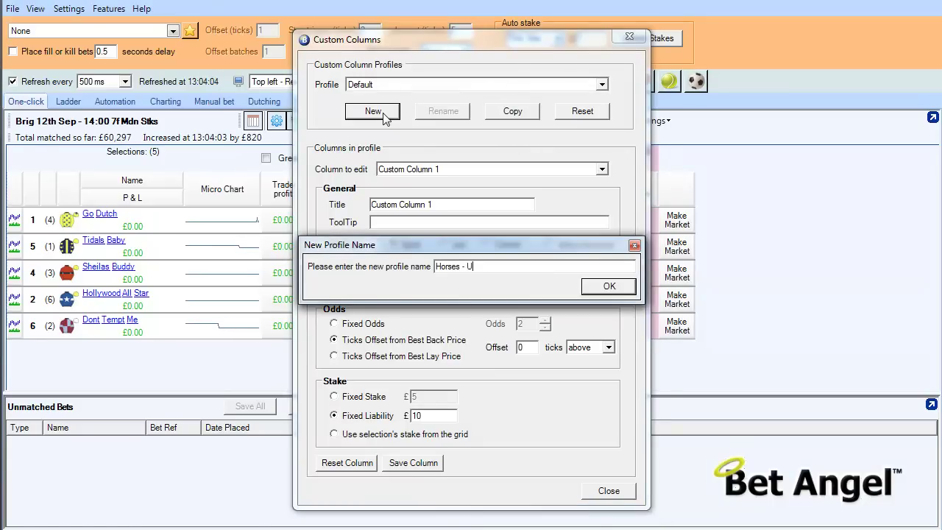
pyautogui.write('io')
pyautogui.write('-running')
pyautogui.press('Return')
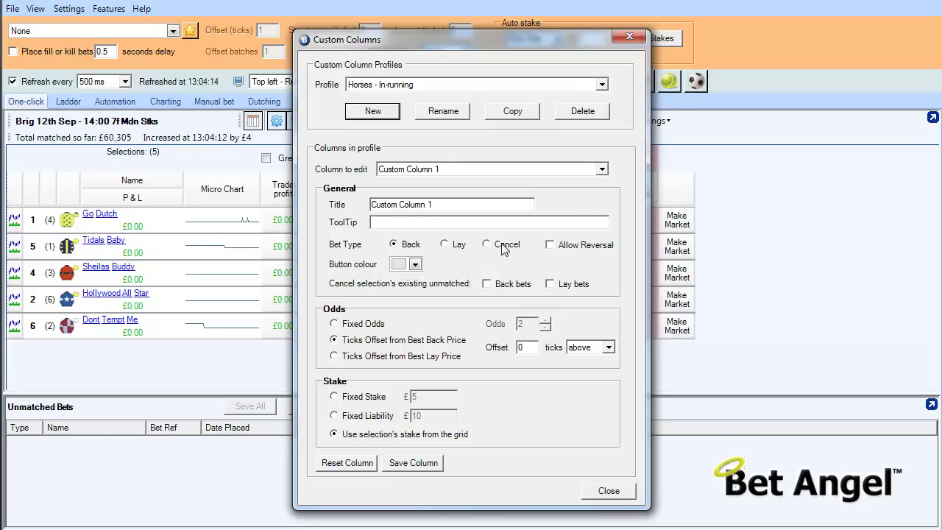
pyautogui.click(601, 170)
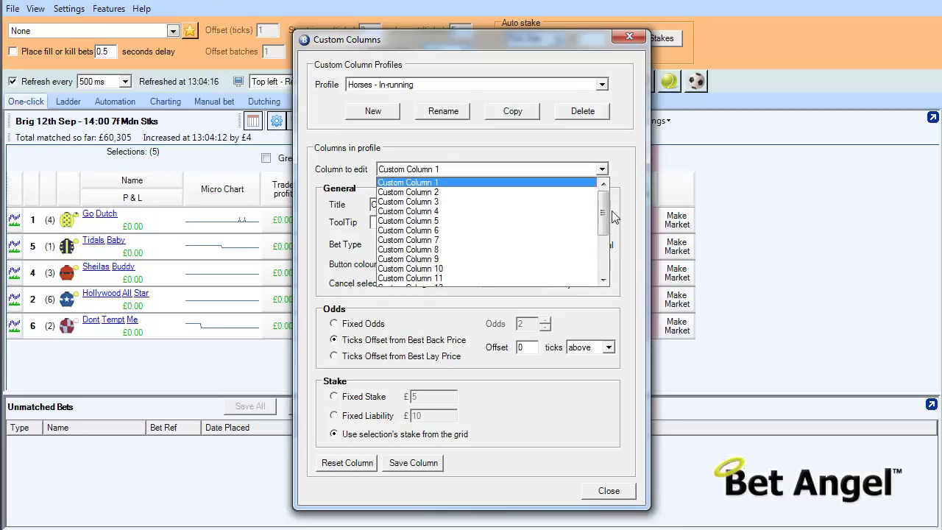
pyautogui.moveTo(605, 210); pyautogui.dragTo(603, 257)
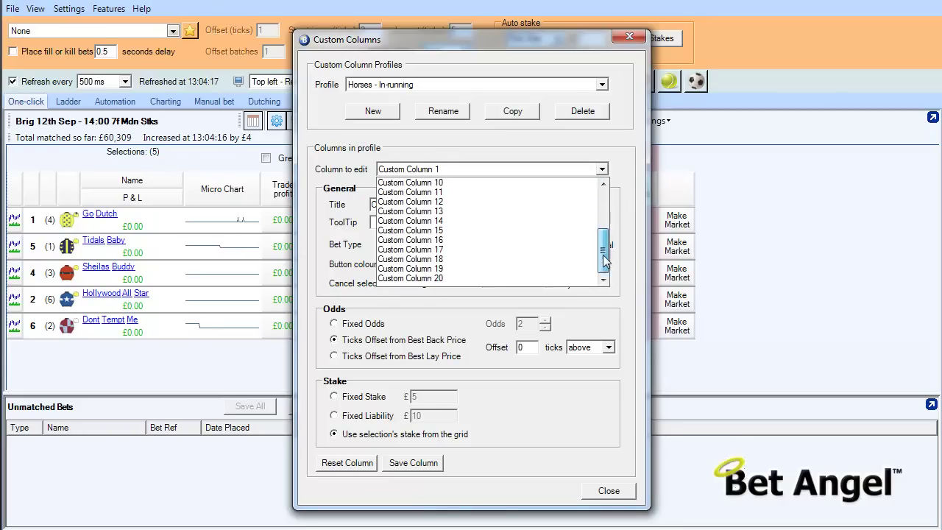
pyautogui.click(624, 169)
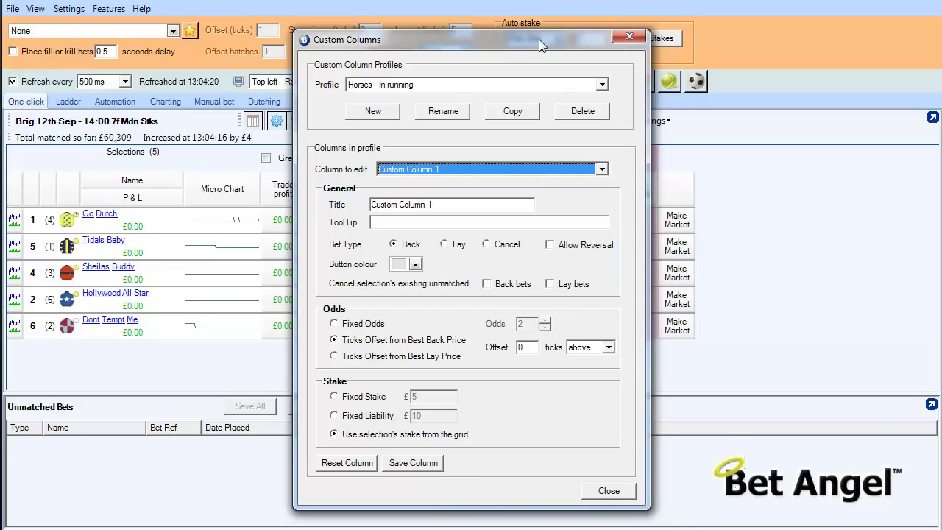
pyautogui.moveTo(539, 39)
pyautogui.mouseDown()
pyautogui.moveTo(577, 527)
pyautogui.moveTo(543, 24)
pyautogui.mouseUp()
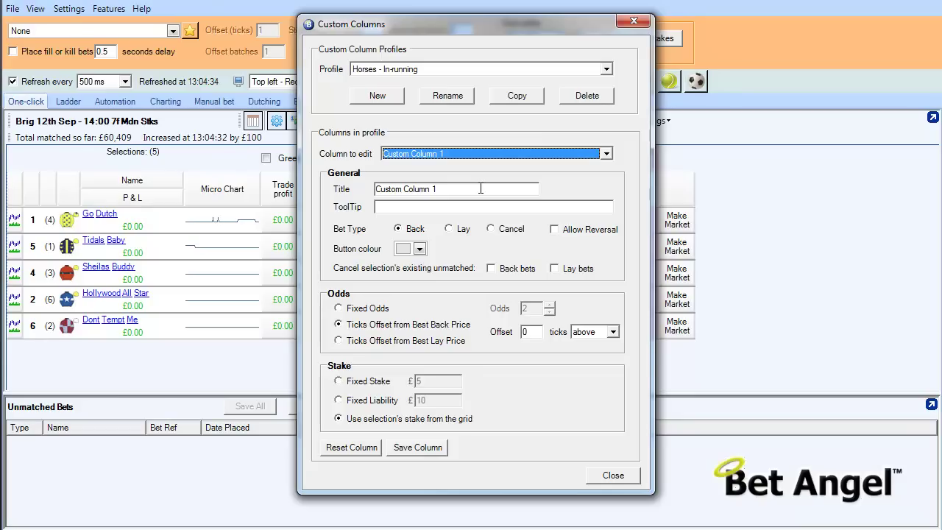
# - Give Custom Column 1 the title "Lay in-running"
pyautogui.moveTo(481, 189); pyautogui.dragTo(332, 193)
pyautogui.write('Lay in')
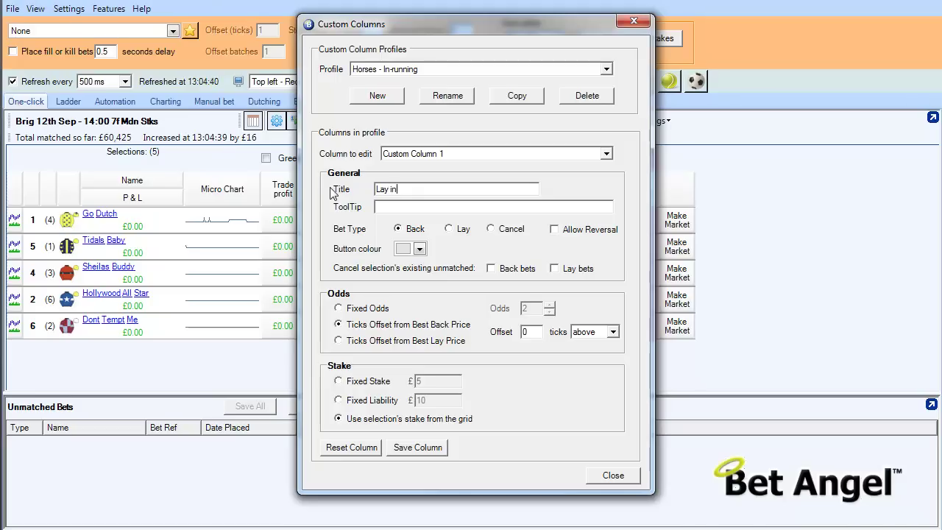
pyautogui.write('-running')
pyautogui.moveTo(443, 28); pyautogui.dragTo(498, 28)
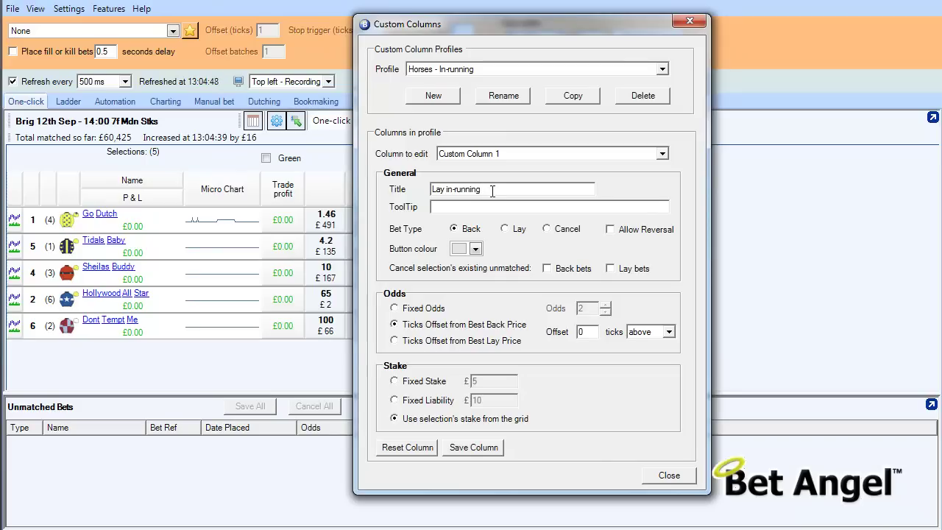
# - Set the column's title to "IR-Lay" and its tooltip to "Click here to lay just above the current price in-running"
pyautogui.hotkey('ctrl', 'shift', 'Left')
pyautogui.hotkey('ctrl', 'shift', 'Left')
pyautogui.press('BackSpace')
pyautogui.write('IR-Lay')
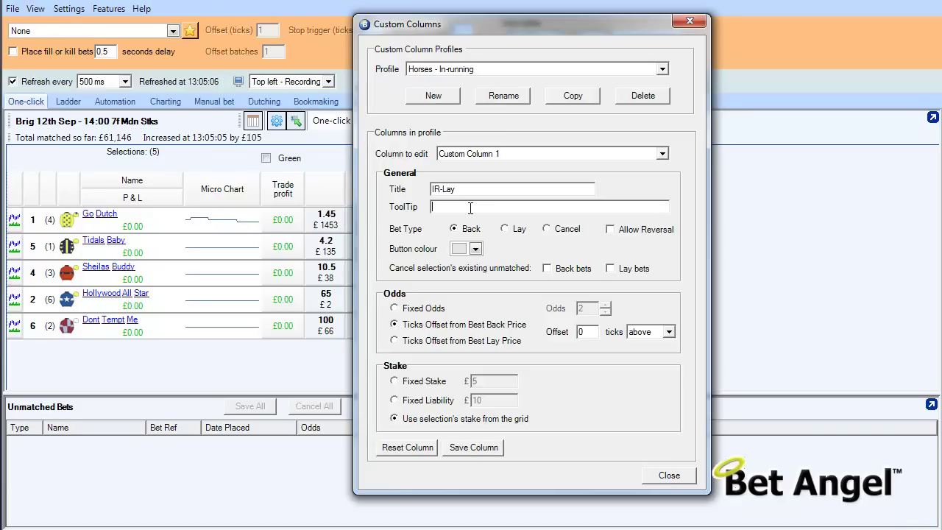
pyautogui.click(470, 208)
pyautogui.write('Click here to lay just above th')
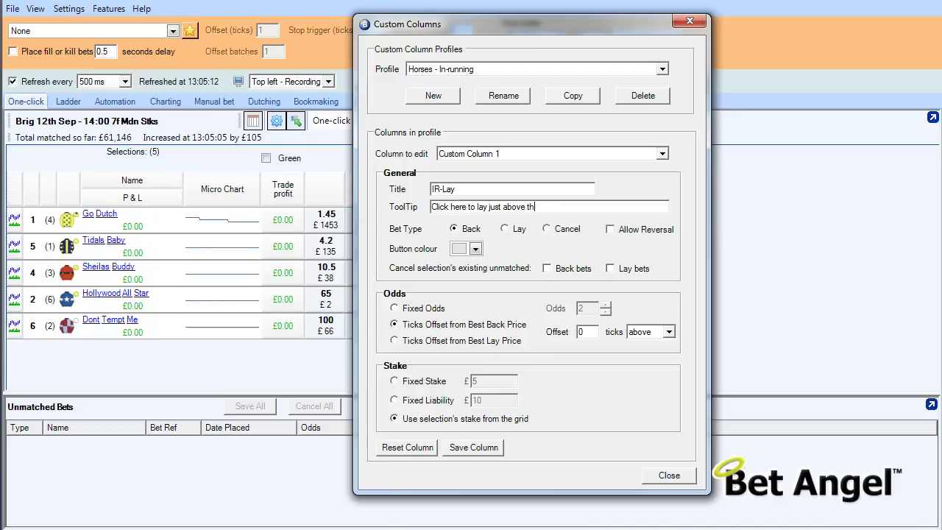
pyautogui.write('e current price in-running')
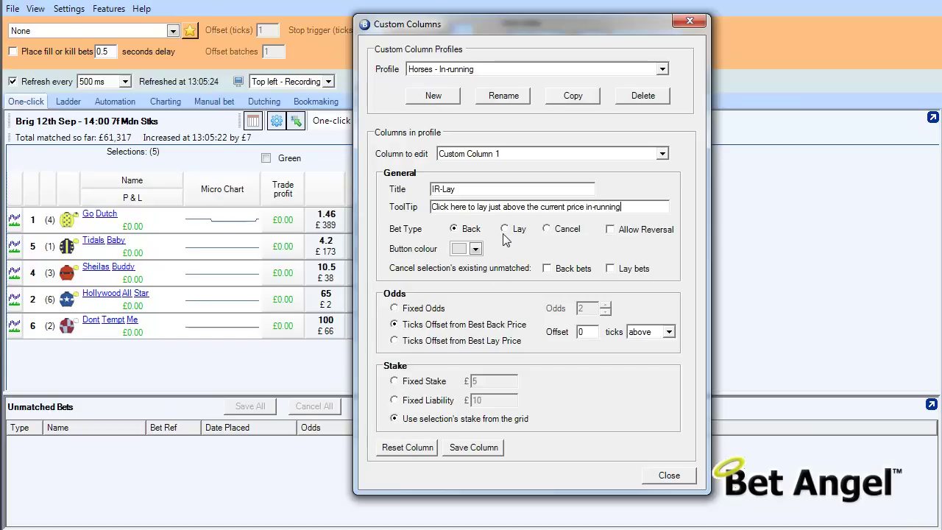
# - Set the IR-Lay column's bet type to Lay and its button colour to bright red
pyautogui.click(514, 229)
pyautogui.click(476, 249)
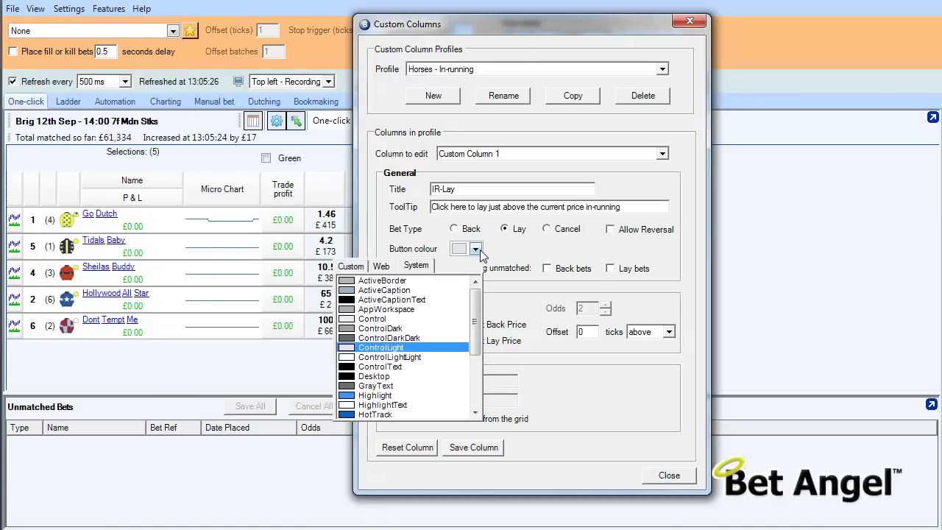
pyautogui.scroll(-3, 476, 329)
pyautogui.scroll(5, 476, 330)
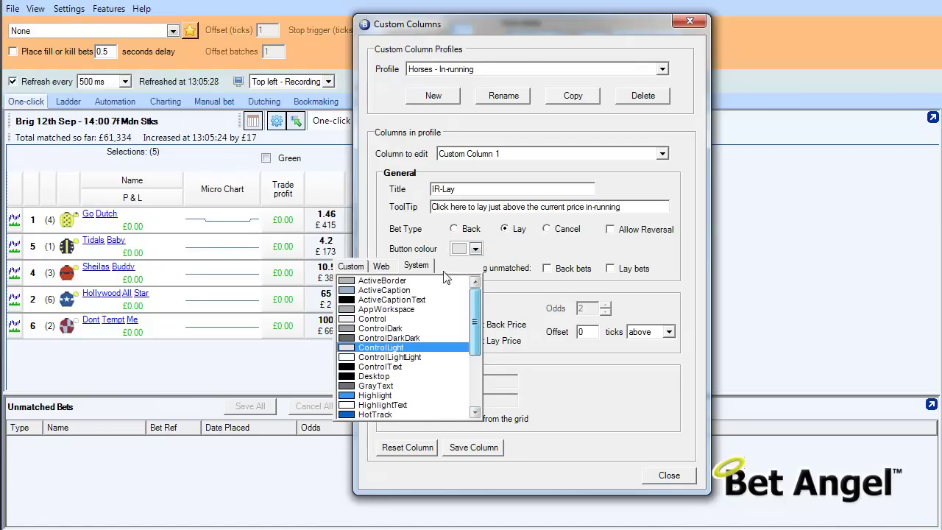
pyautogui.click(351, 266)
pyautogui.click(380, 266)
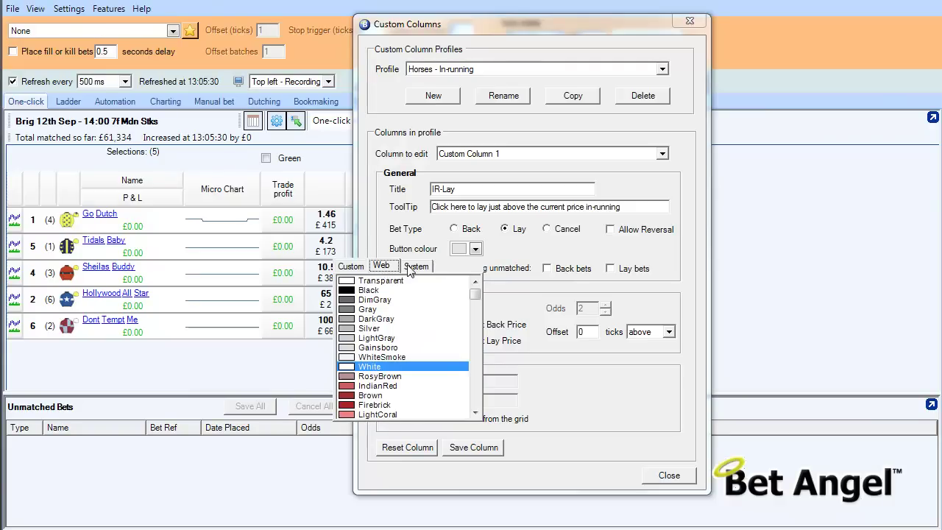
pyautogui.click(415, 267)
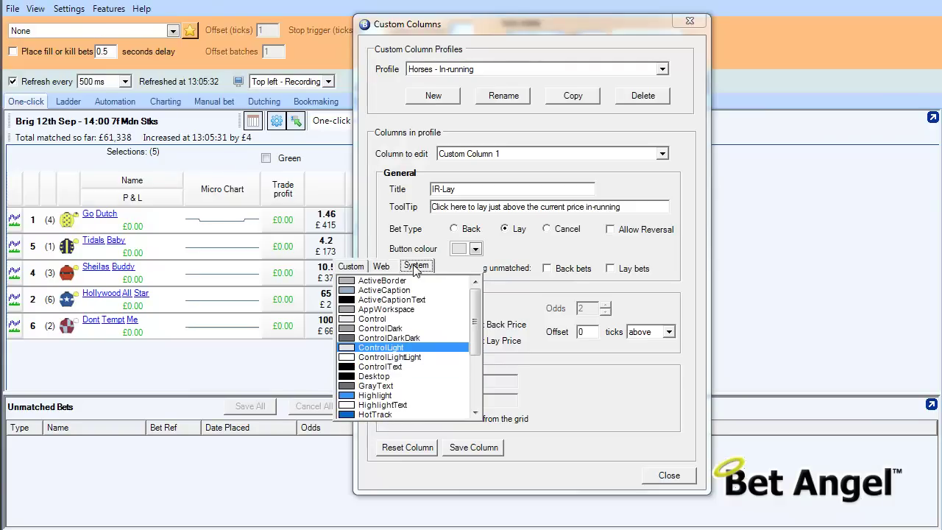
pyautogui.click(364, 266)
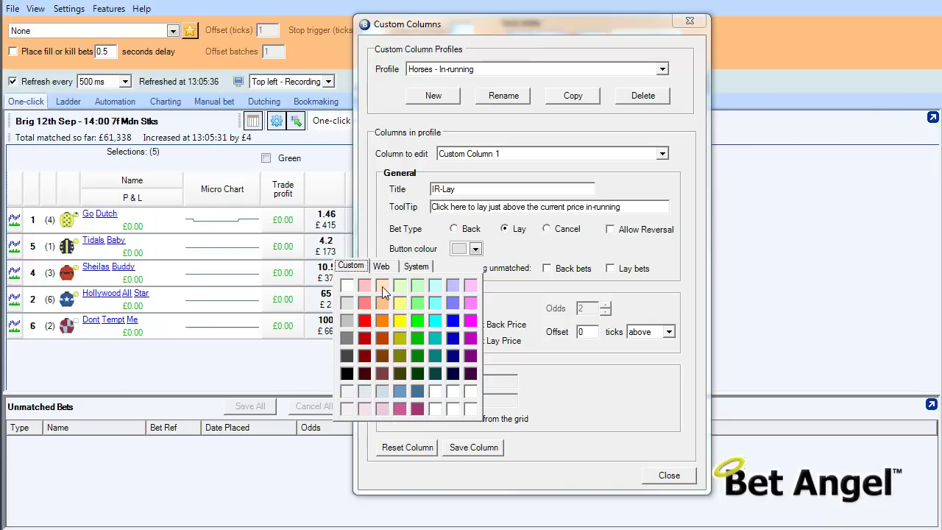
pyautogui.click(368, 323)
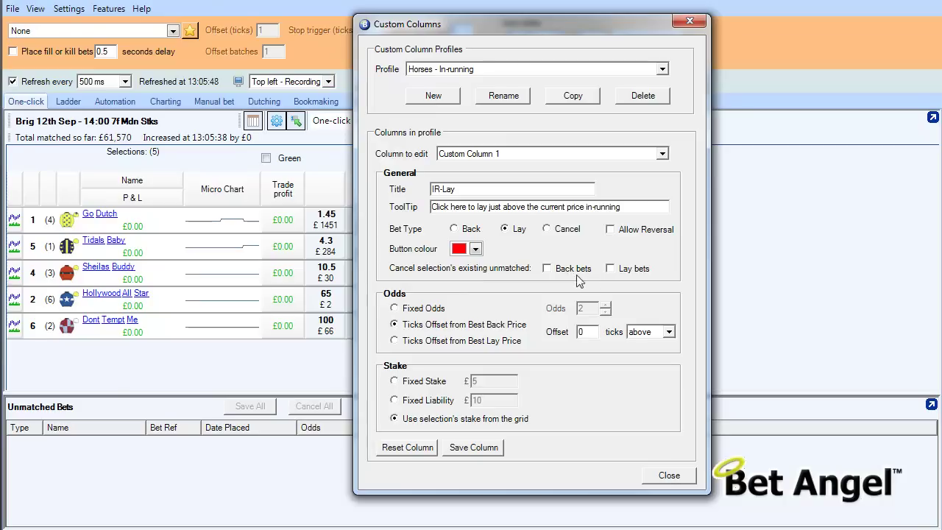
# - Have the column cancel the selection's unmatched back and lay bets, and offset its odds 10 ticks above the best lay price
pyautogui.click(610, 269)
pyautogui.click(426, 346)
pyautogui.doubleClick(587, 333)
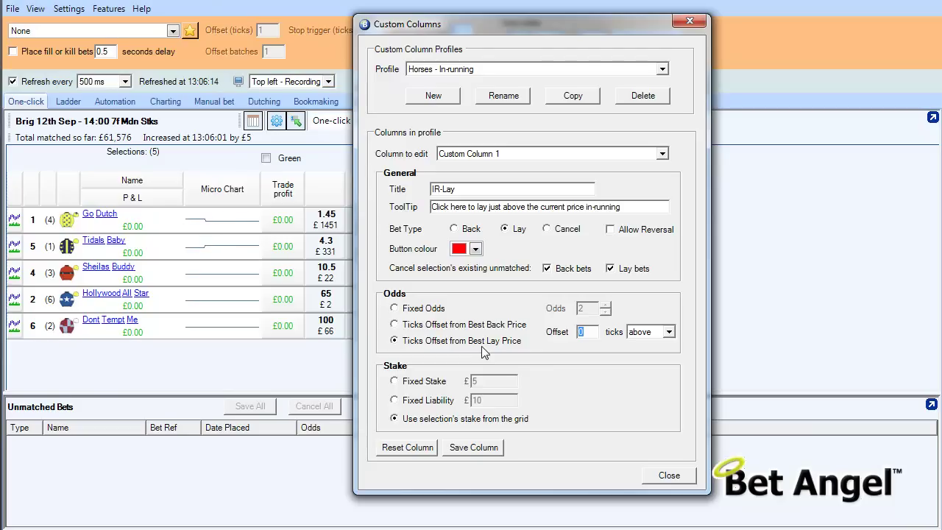
pyautogui.write('10')
pyautogui.click(669, 332)
pyautogui.click(669, 333)
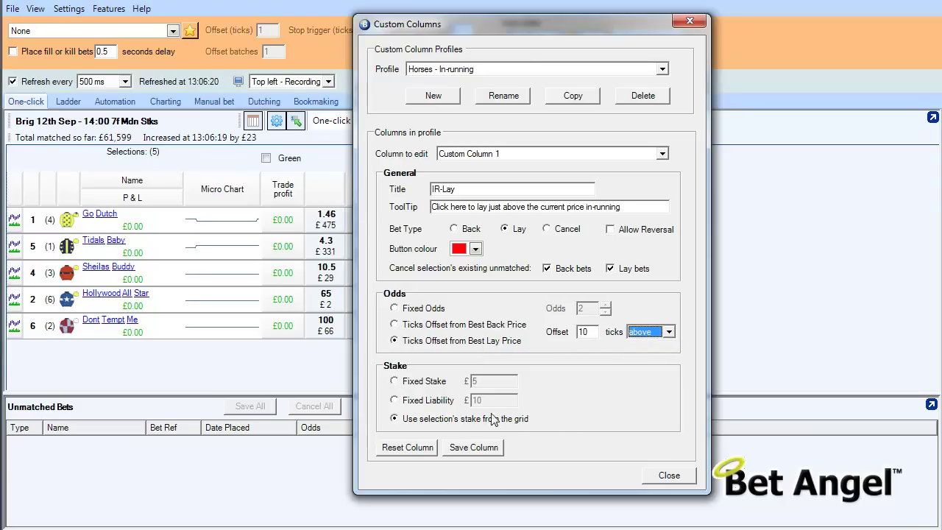
# - Use a fixed liability of £10 as the column's stake and save the column
pyautogui.click(431, 404)
pyautogui.press('Tab')
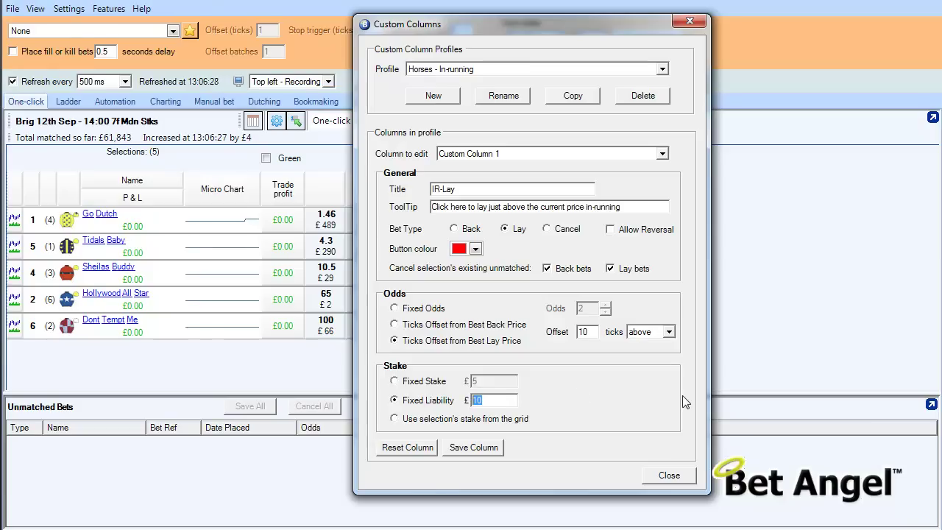
pyautogui.click(498, 401)
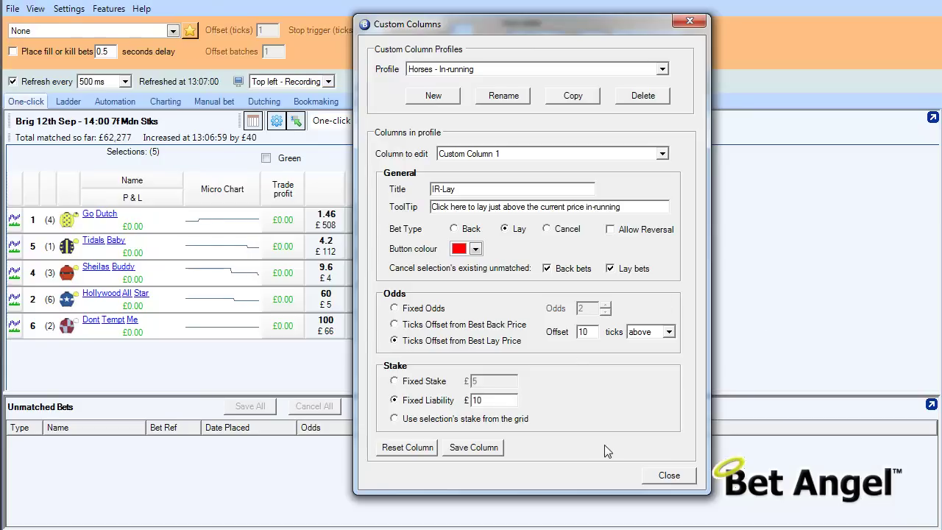
pyautogui.click(476, 448)
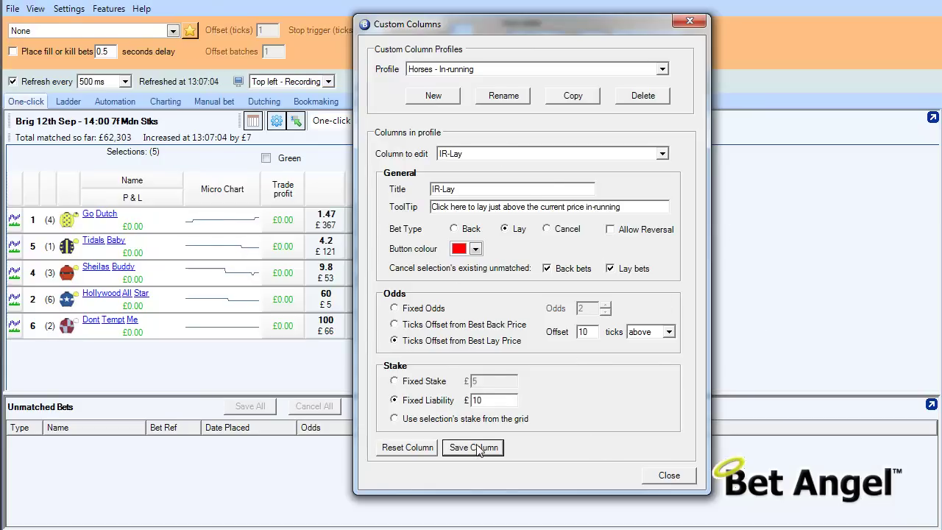
# - Look through the columns available for editing in the Horses - In-running profile and close the custom column settings
pyautogui.click(663, 153)
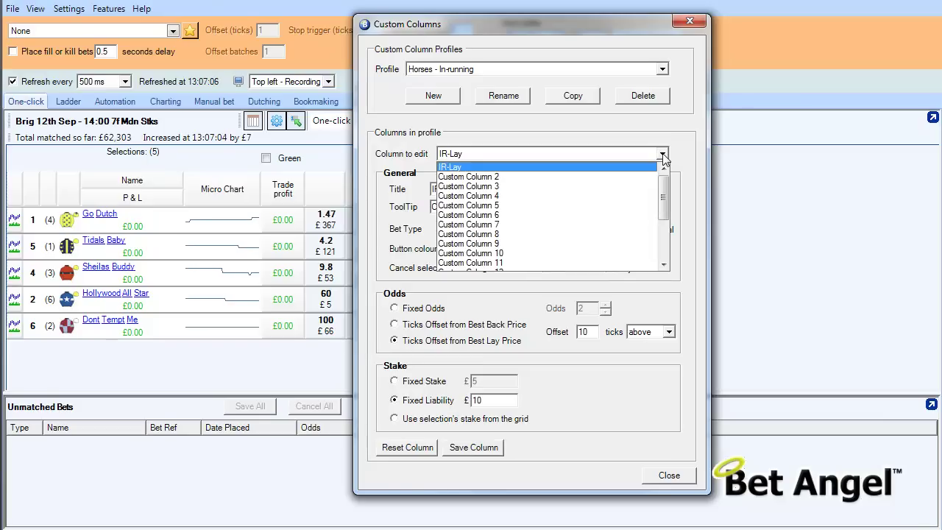
pyautogui.moveTo(667, 190); pyautogui.dragTo(611, 157)
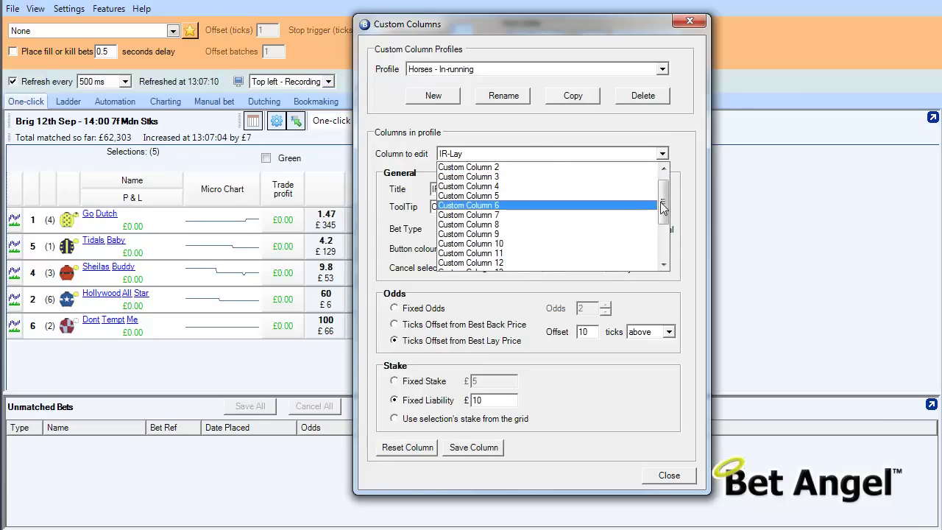
pyautogui.moveTo(662, 211); pyautogui.dragTo(666, 174)
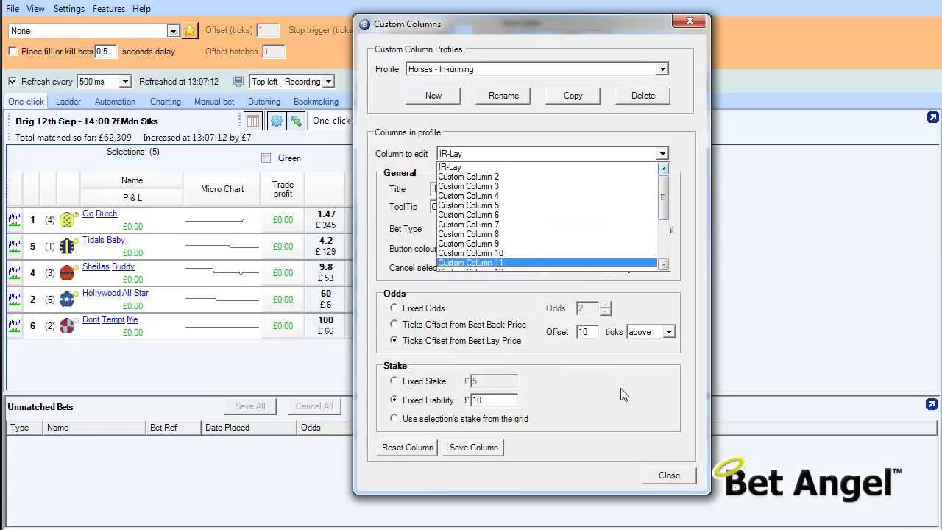
pyautogui.click(532, 153)
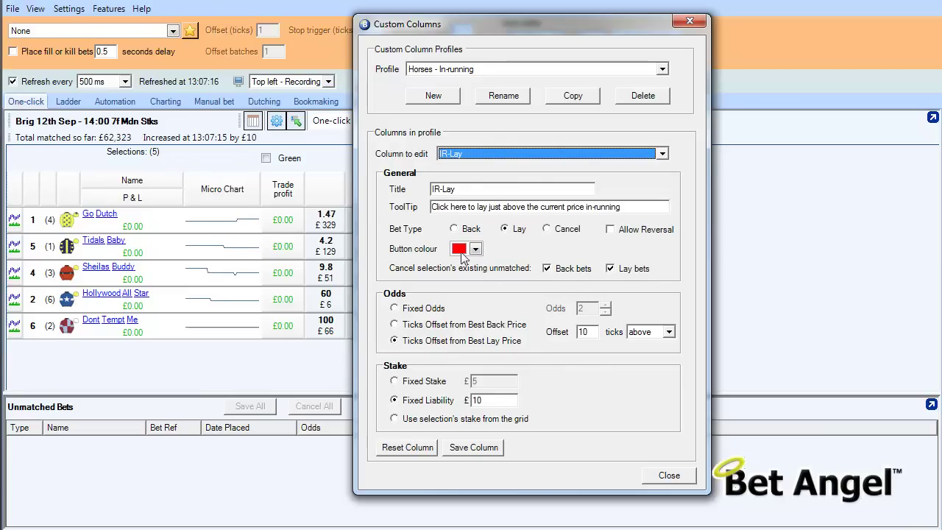
pyautogui.click(662, 154)
pyautogui.click(663, 154)
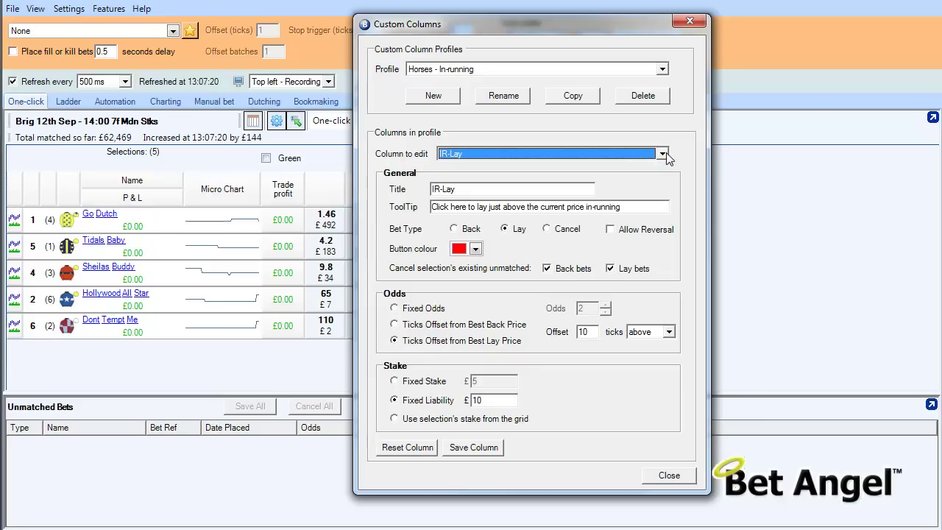
pyautogui.click(668, 476)
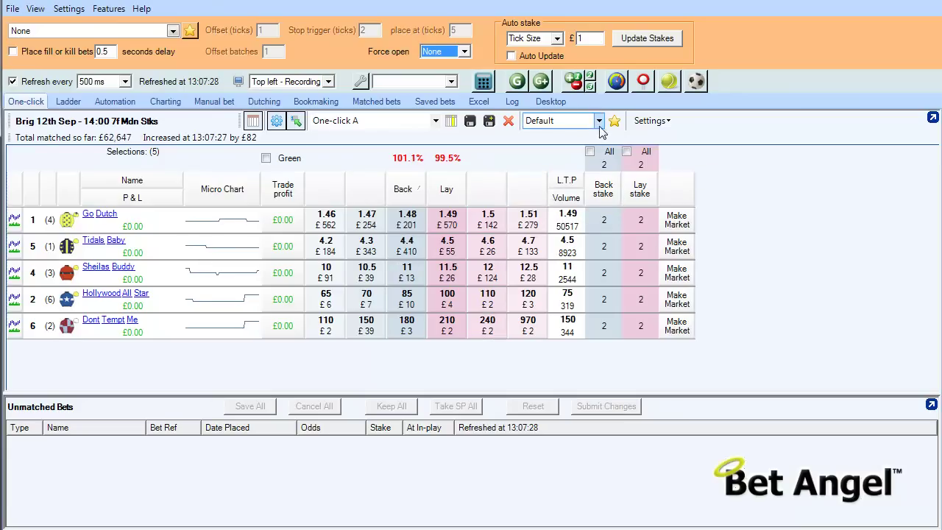
# - Check which custom columns can be displayed in the grid while the Default profile is loaded
pyautogui.click(451, 121)
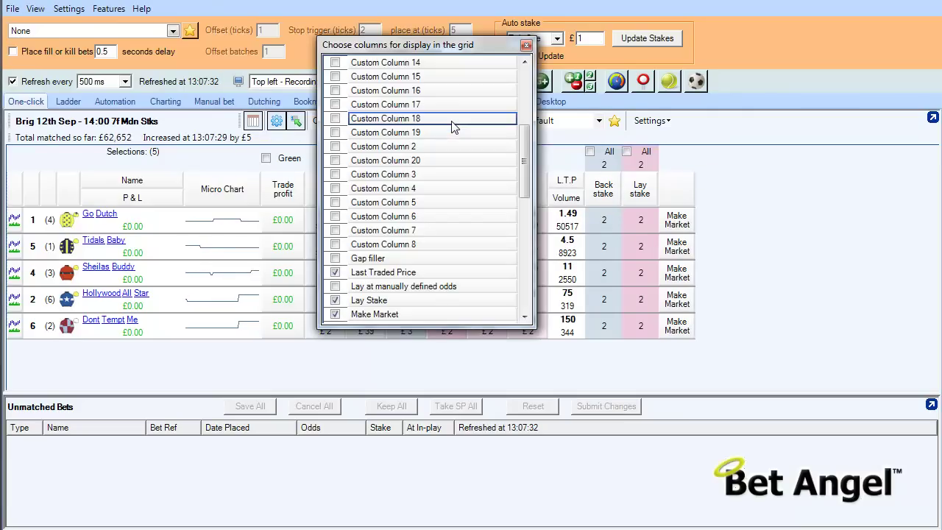
pyautogui.moveTo(526, 171); pyautogui.dragTo(529, 236)
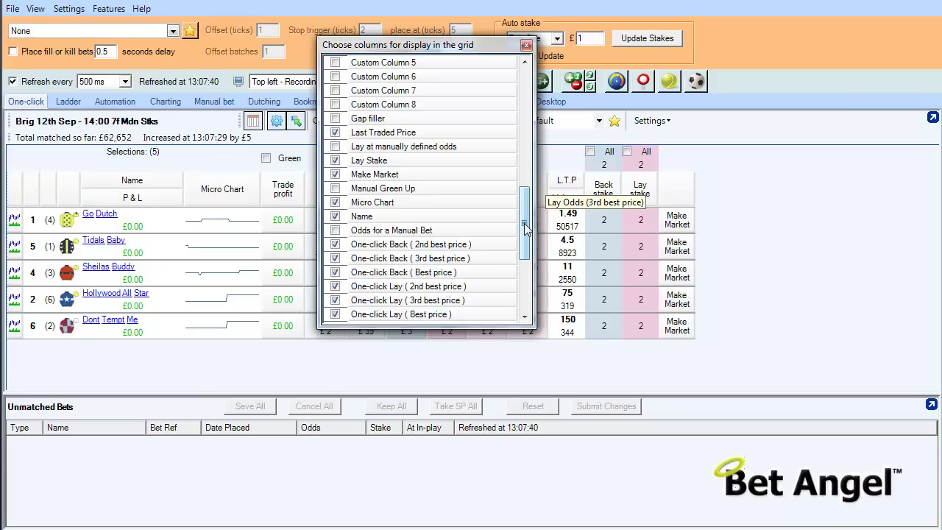
pyautogui.moveTo(523, 232); pyautogui.dragTo(520, 104)
pyautogui.click(432, 120)
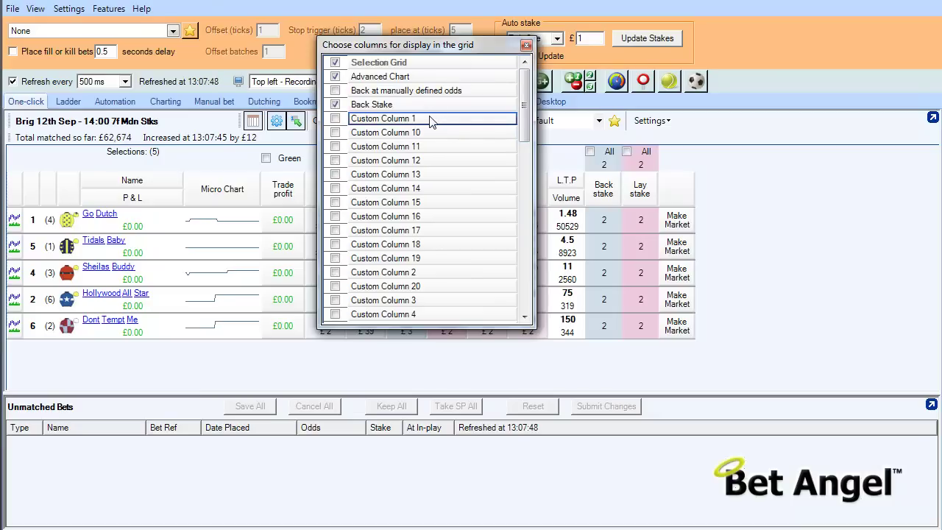
pyautogui.click(526, 45)
# - Load the Horses - In-running custom column profile into the grid and locate IR-Lay among the displayable columns
pyautogui.click(560, 121)
pyautogui.click(557, 161)
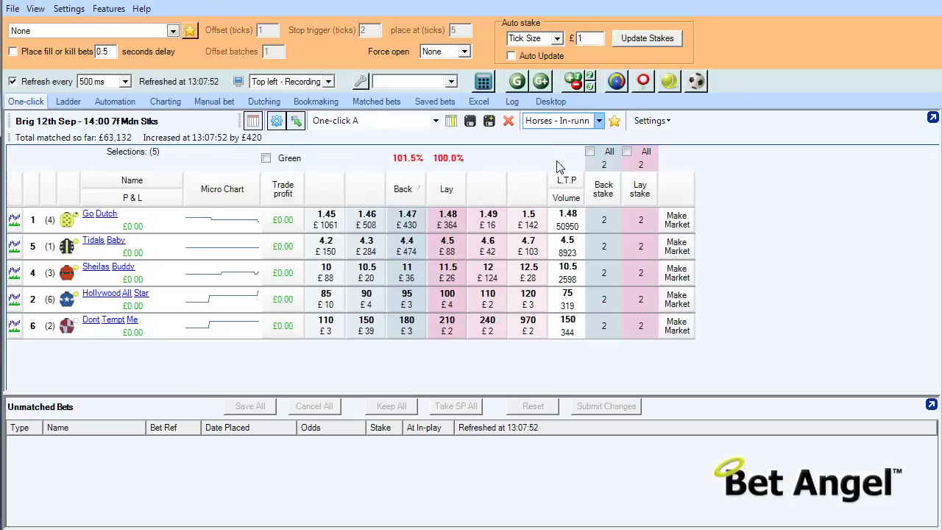
pyautogui.click(463, 121)
pyautogui.moveTo(528, 118); pyautogui.dragTo(524, 180)
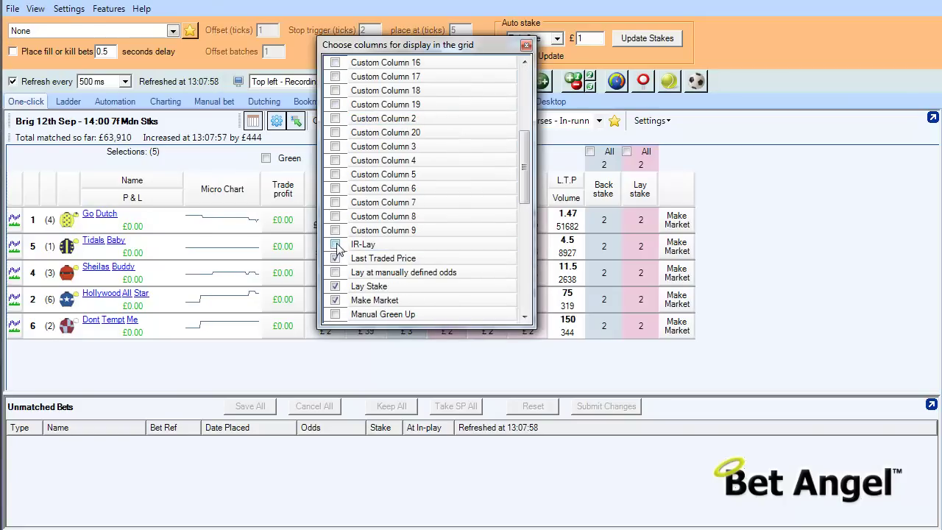
pyautogui.moveTo(450, 47); pyautogui.dragTo(398, 102)
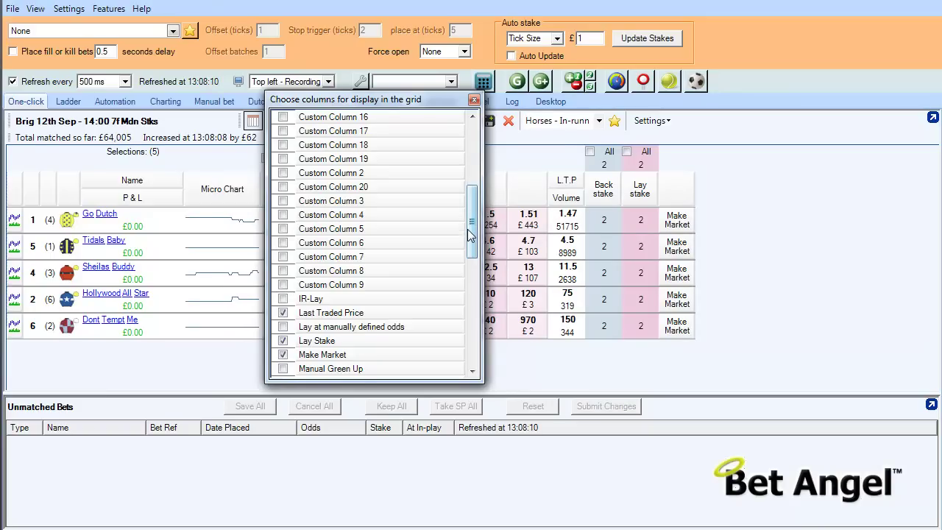
pyautogui.click(474, 99)
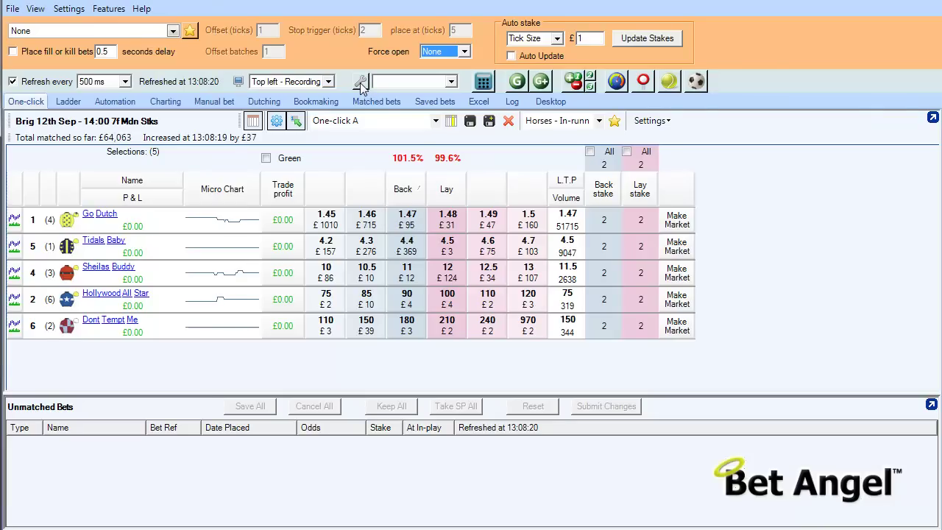
# - Look through the list of saved grid layouts
pyautogui.click(436, 120)
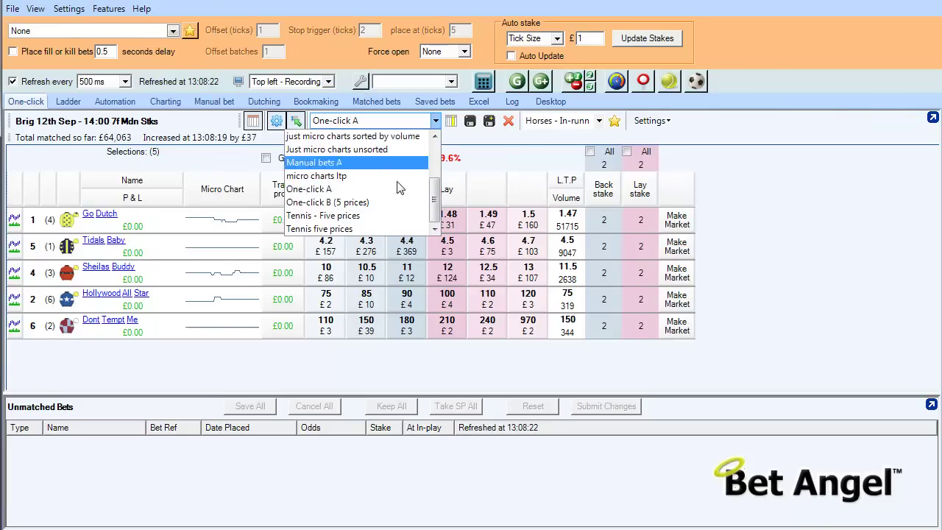
pyautogui.moveTo(436, 186)
pyautogui.mouseDown()
pyautogui.moveTo(437, 152)
pyautogui.moveTo(436, 199)
pyautogui.mouseUp()
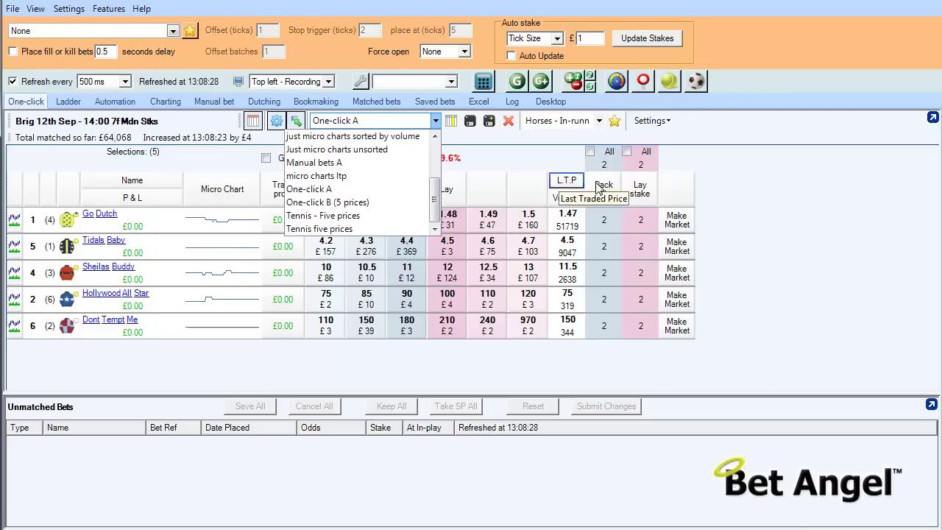
pyautogui.click(729, 218)
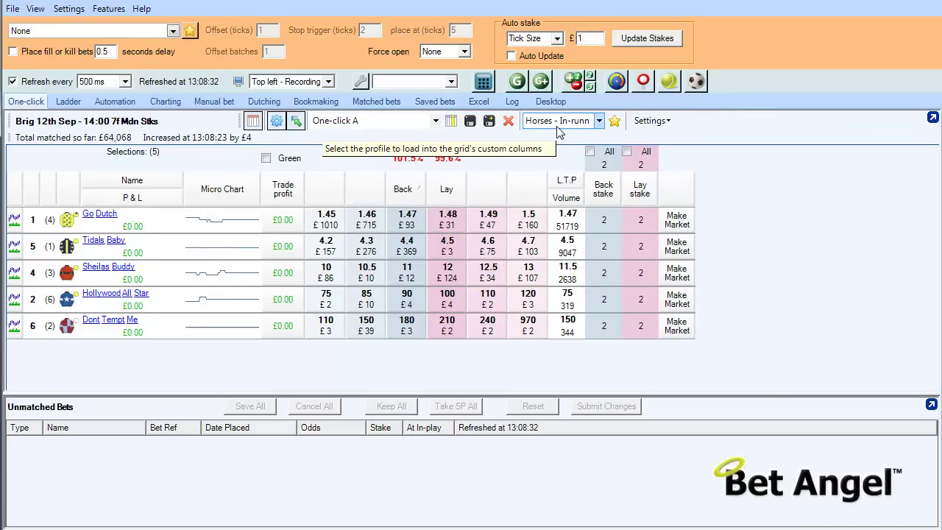
pyautogui.click(435, 121)
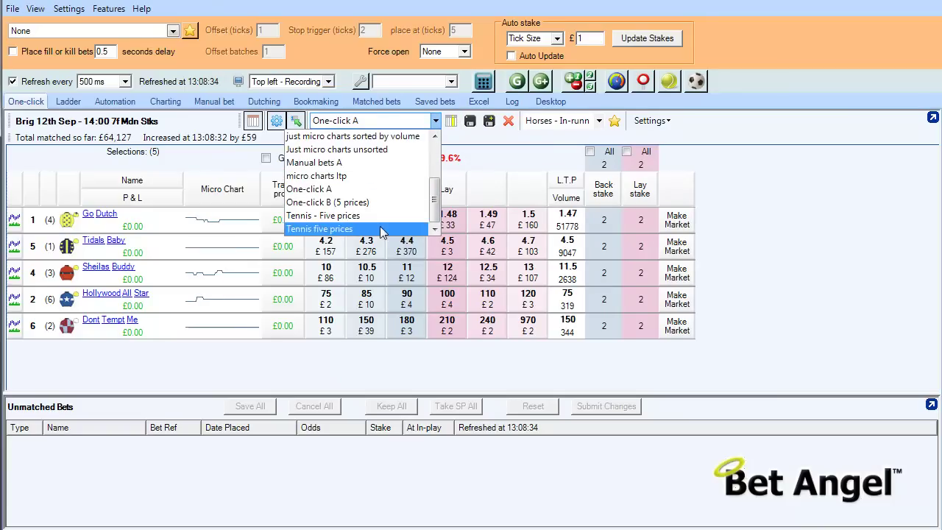
pyautogui.click(818, 221)
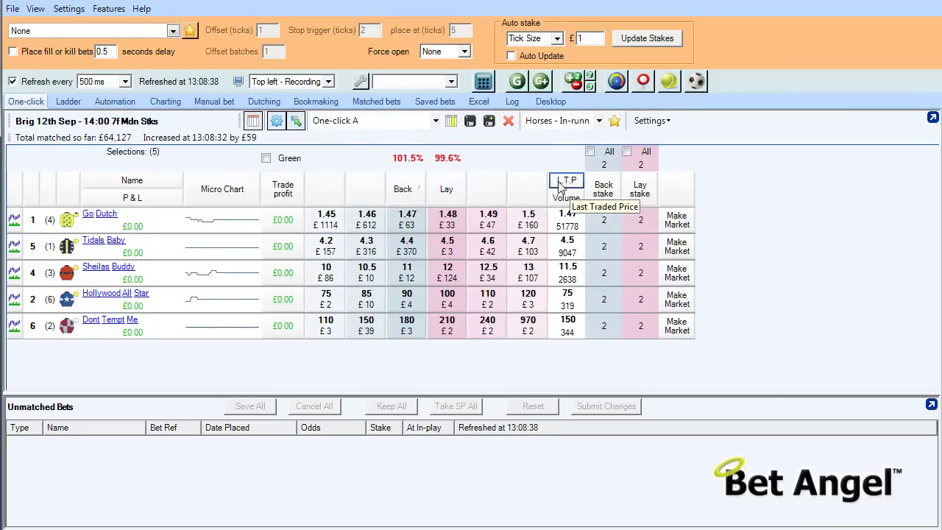
# - Display the IR-Lay column in the One-click grid and close the column chooser
pyautogui.click(455, 124)
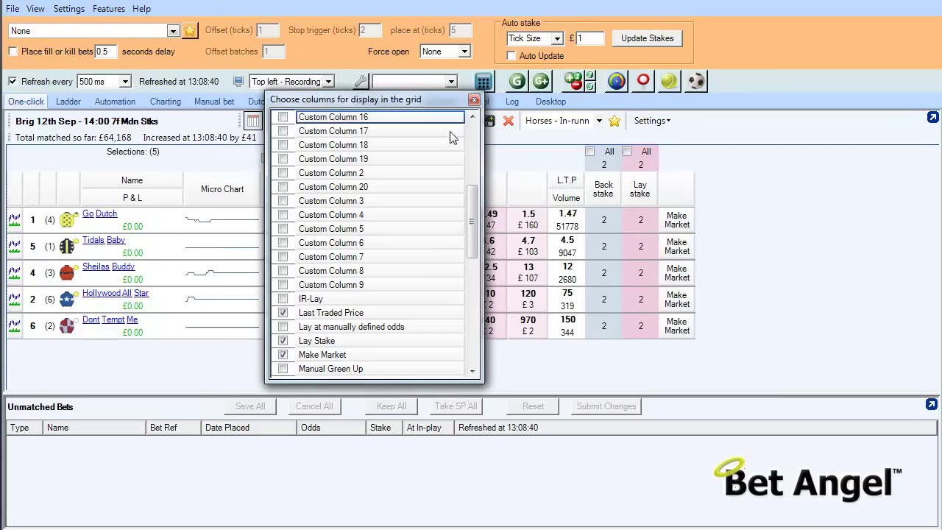
pyautogui.click(284, 299)
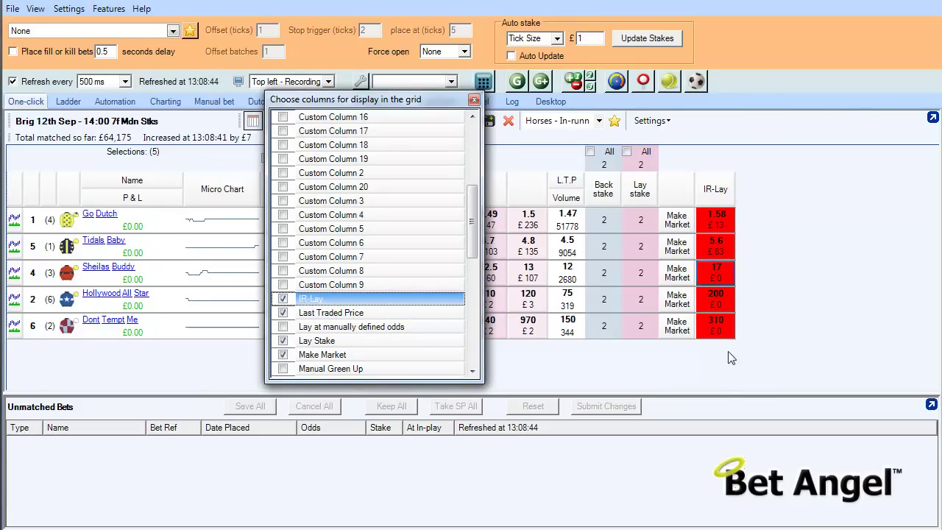
pyautogui.click(474, 99)
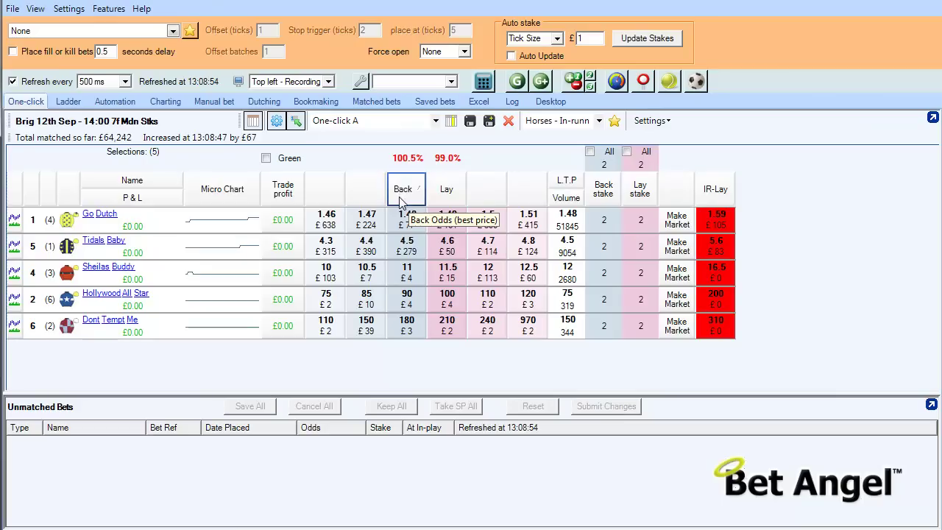
# - Remove the three back price columns from the grid and place the IR-Lay column directly after the lay prices
pyautogui.moveTo(401, 195); pyautogui.dragTo(403, 133)
pyautogui.moveTo(382, 166); pyautogui.dragTo(392, 118)
pyautogui.moveTo(335, 189); pyautogui.dragTo(358, 116)
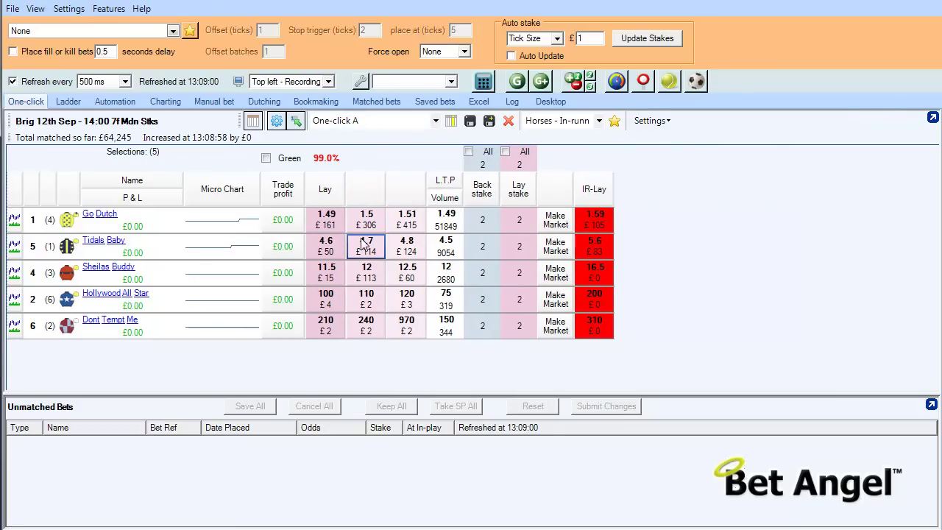
pyautogui.moveTo(589, 188); pyautogui.dragTo(425, 200)
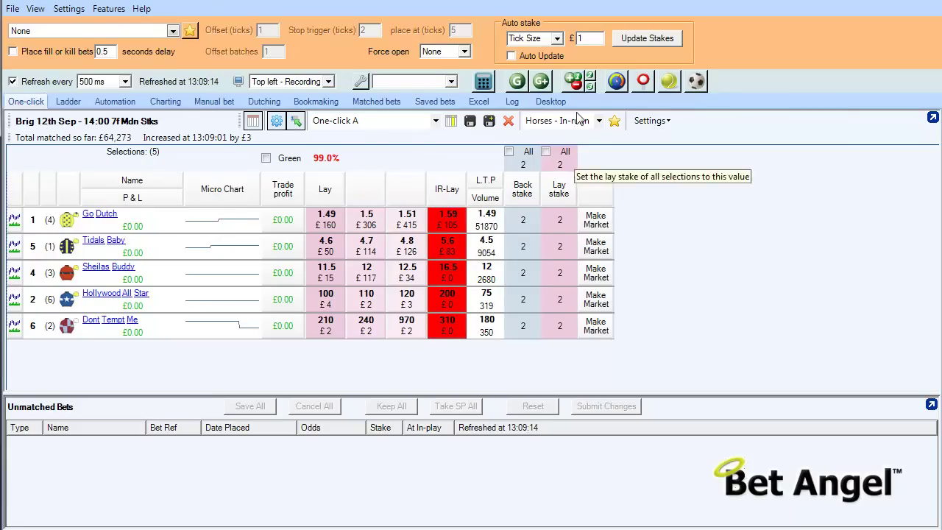
# - Set auto stake to Liability with a value of £10 and turn on Auto Update
pyautogui.click(558, 39)
pyautogui.click(523, 62)
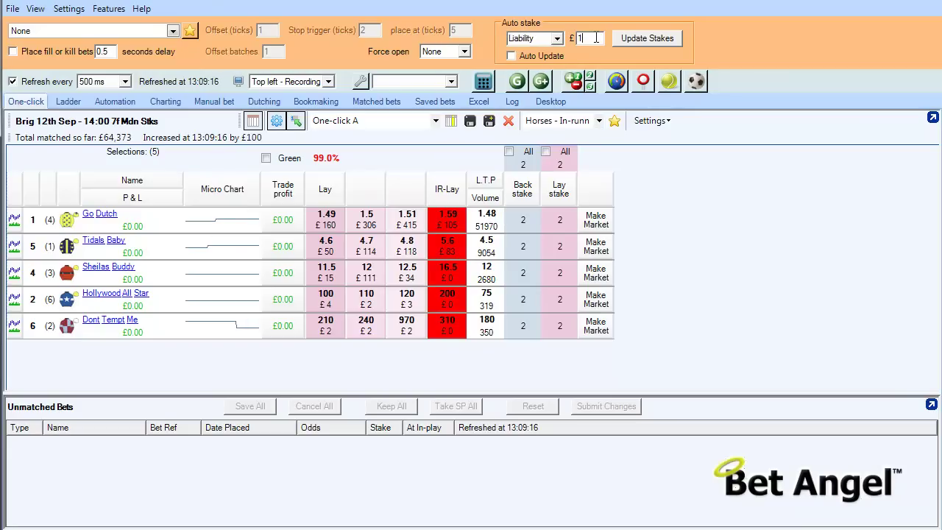
pyautogui.click(542, 57)
# - Remove the Back stake, Make Market, L.T.P and Volume columns from the grid
pyautogui.moveTo(523, 189); pyautogui.dragTo(472, 125)
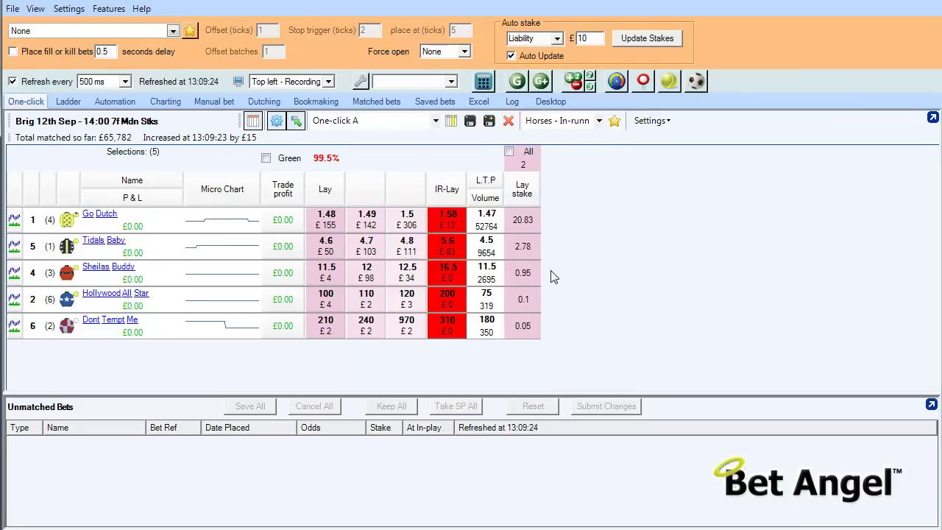
pyautogui.moveTo(485, 180); pyautogui.dragTo(487, 128)
pyautogui.moveTo(485, 197); pyautogui.dragTo(488, 124)
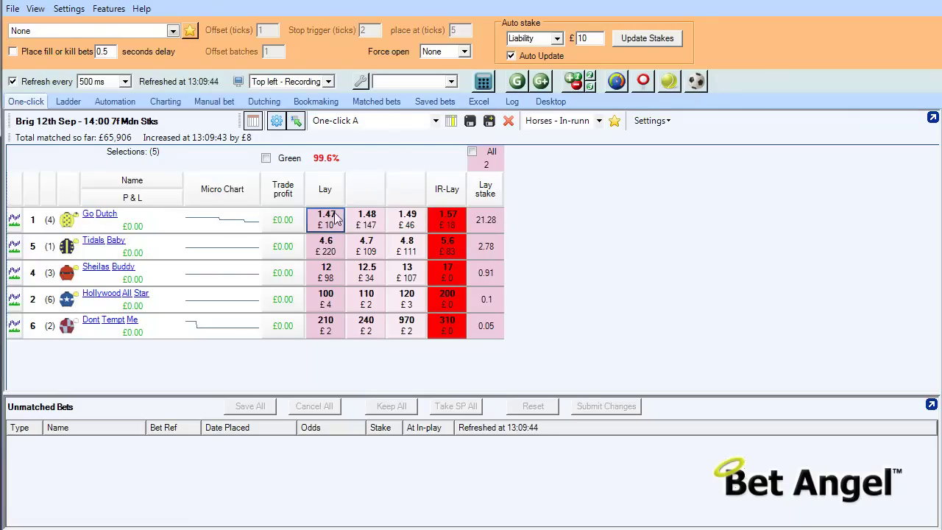
# - Hide the grid's column headers and save the arrangement as a new layout named "Horses - In-running"
pyautogui.click(253, 121)
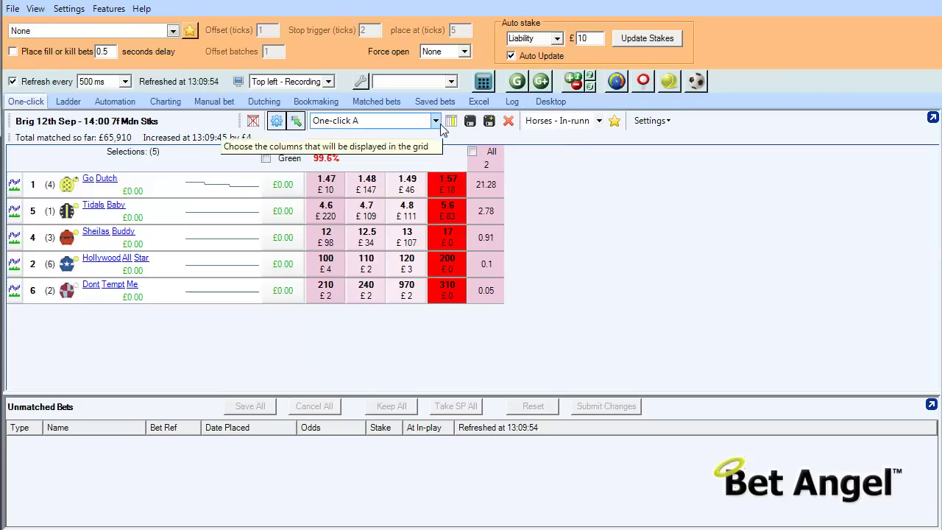
pyautogui.click(488, 125)
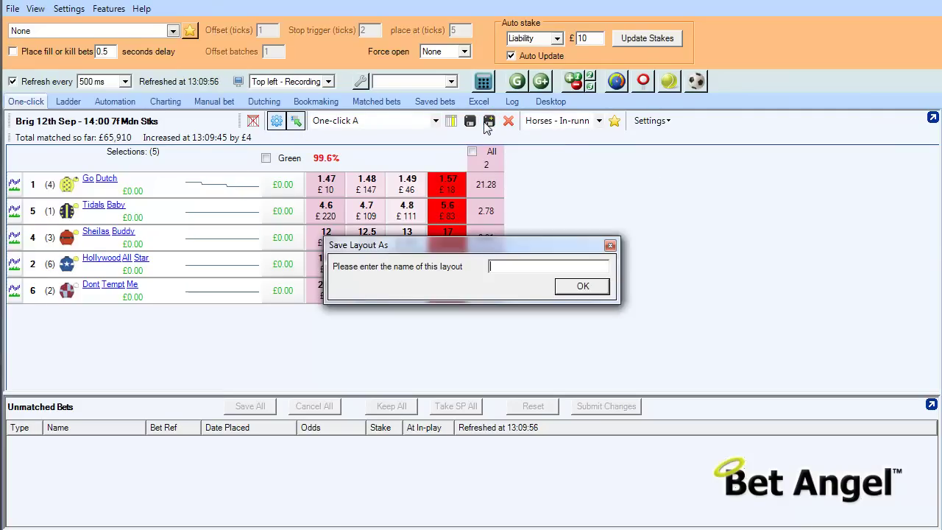
pyautogui.write('Horses - In')
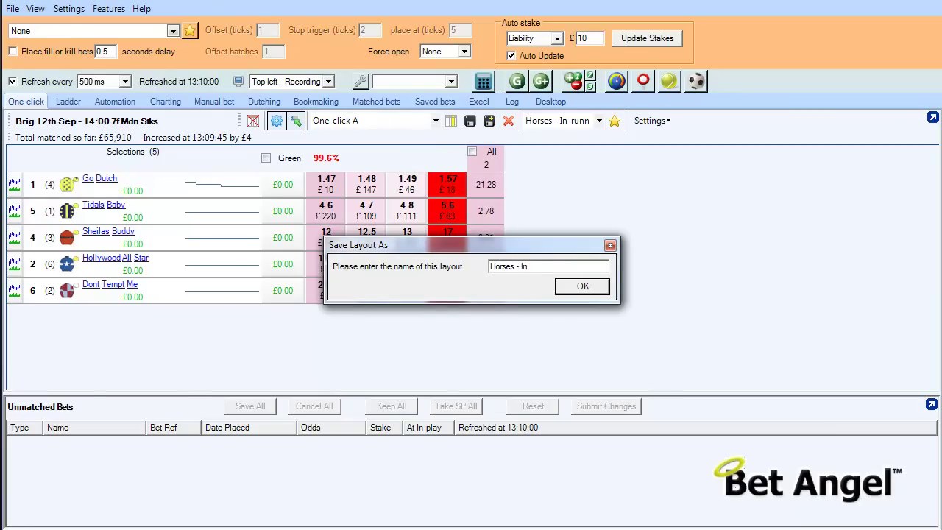
pyautogui.write('-running')
pyautogui.press('Return')
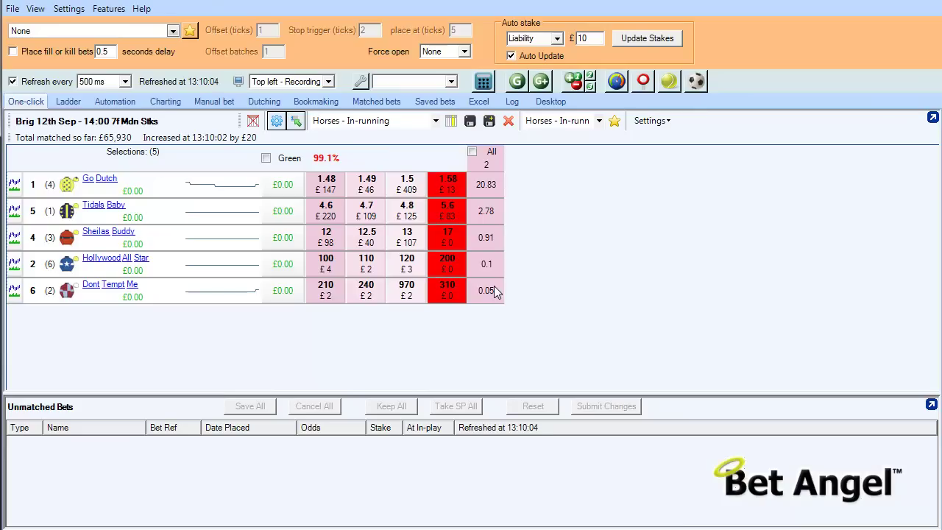